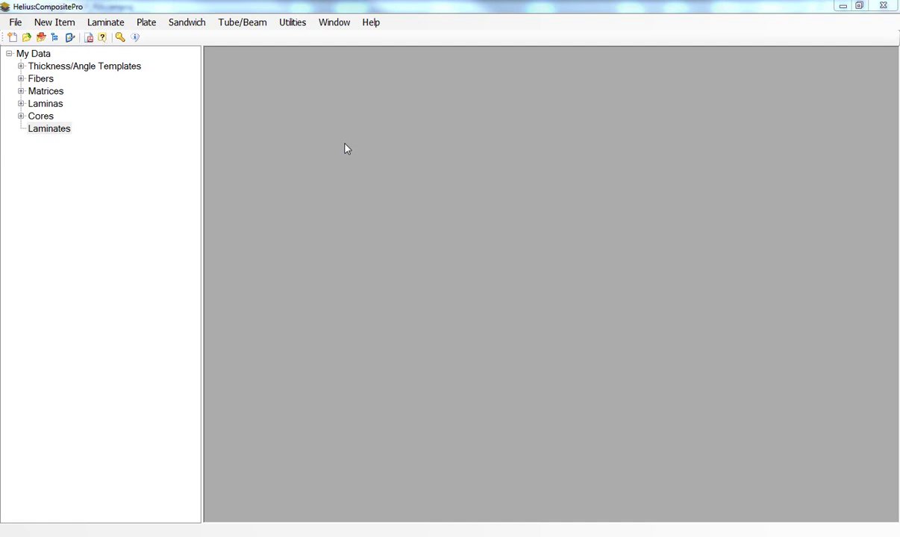
Activate the Helius:CompositePro window and show the New Item menu.
click(56, 25)
click(54, 25)
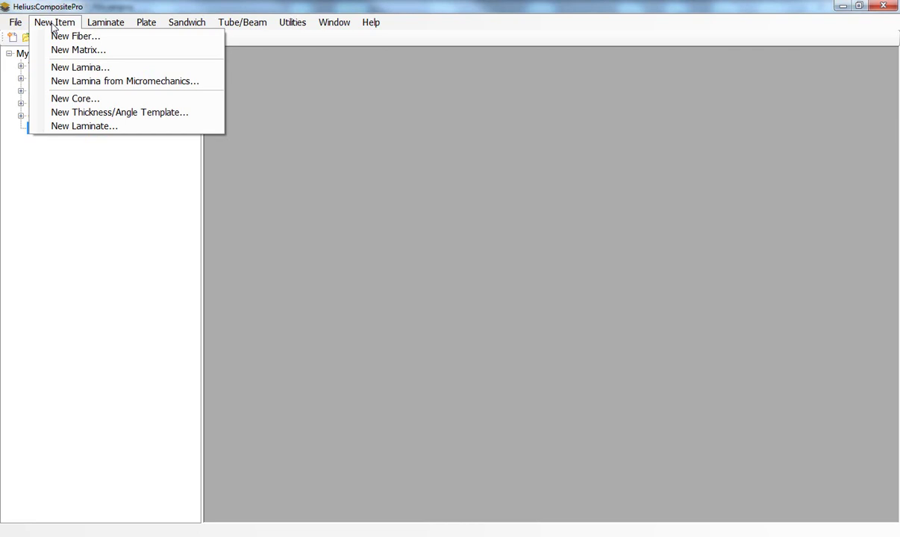
Set up a micromechanics lamina: S2 Fiberglass fiber, 5505 Epoxy matrix, 59% fiber content.
click(41, 83)
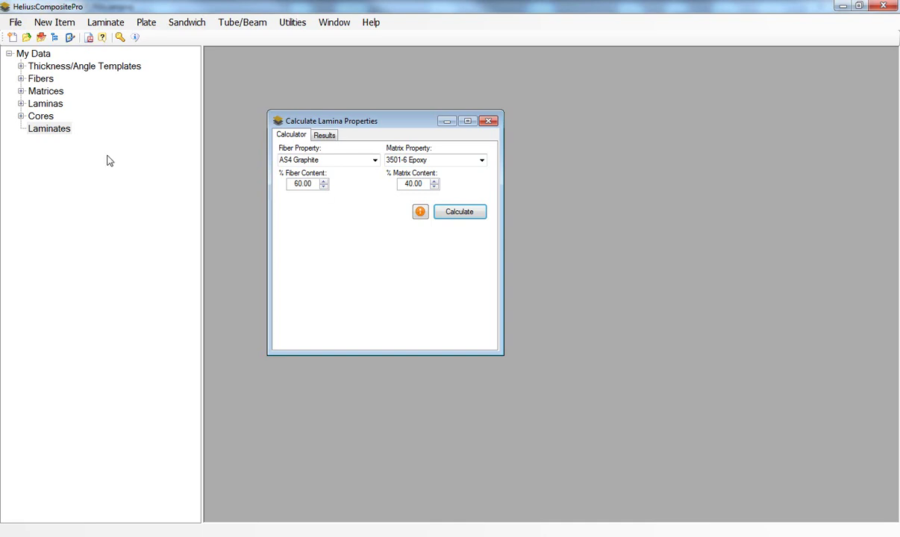
click(49, 24)
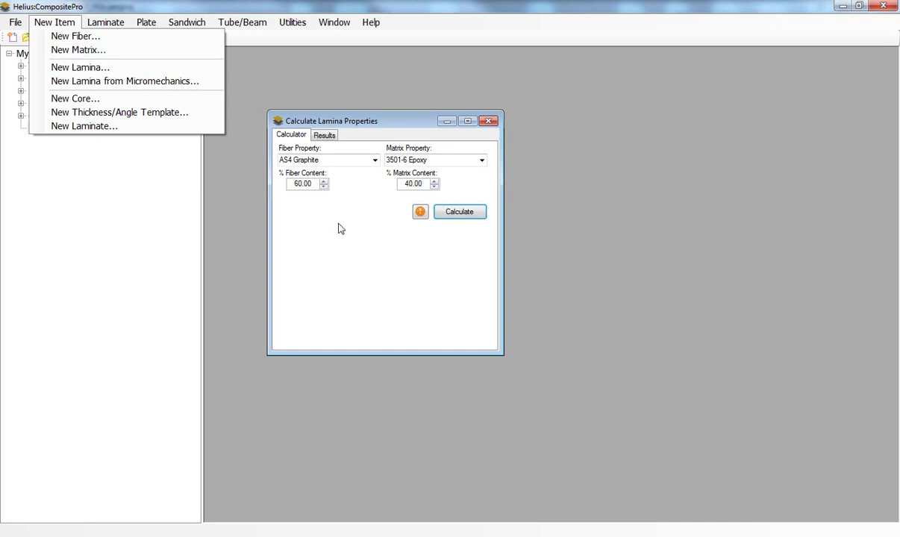
click(374, 169)
click(375, 162)
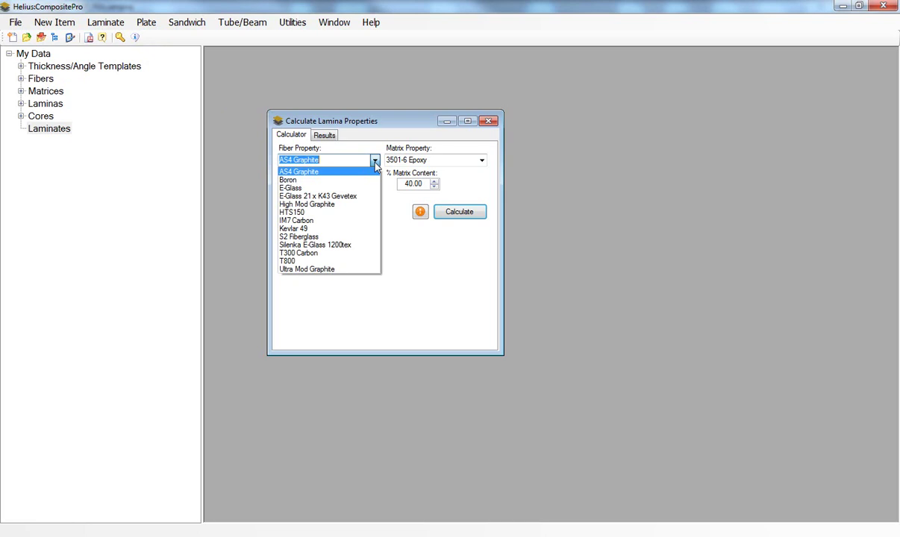
click(340, 236)
click(481, 161)
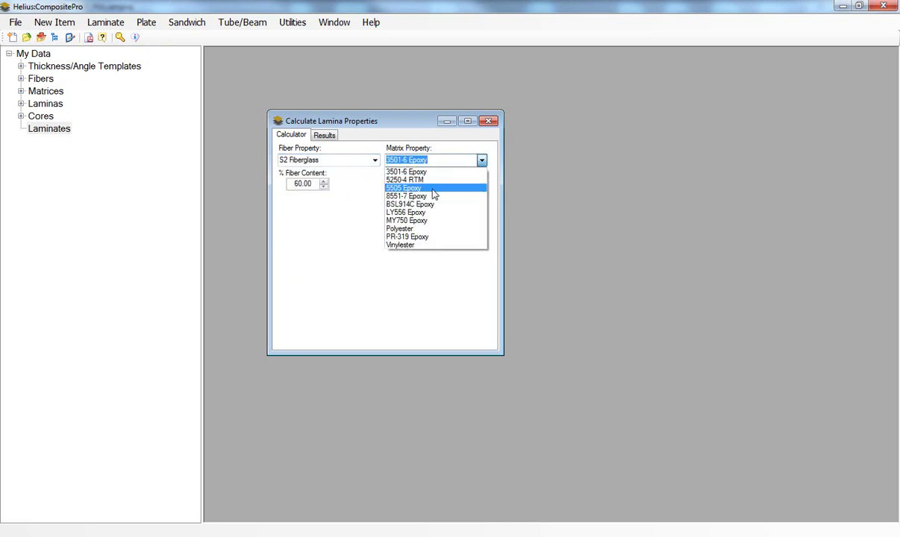
click(405, 189)
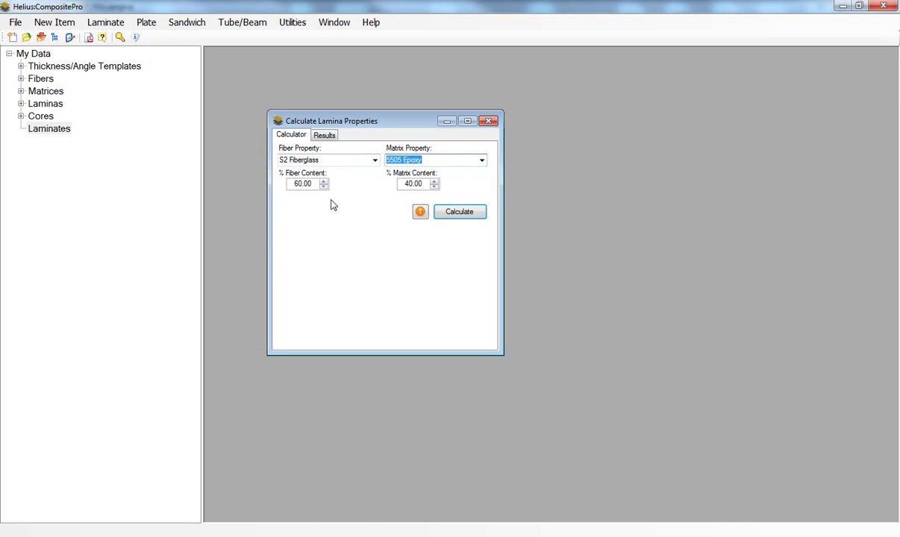
click(324, 186)
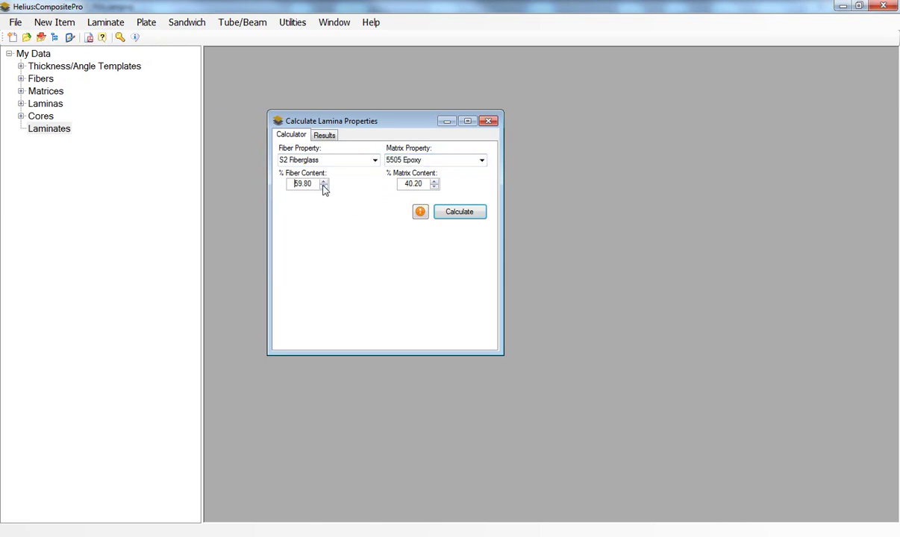
click(324, 187)
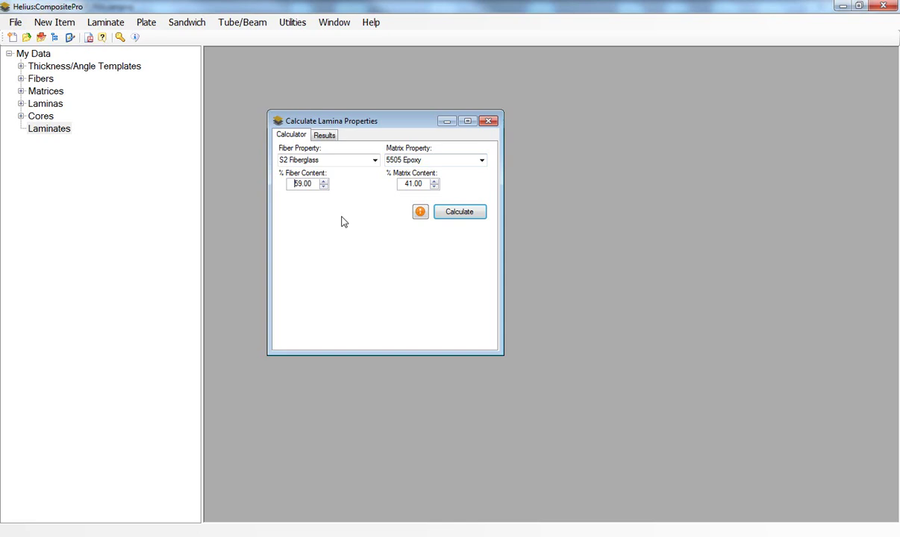
Calculate the lamina properties and save them as a new lamina named GlassEpoxyDemo.
click(455, 212)
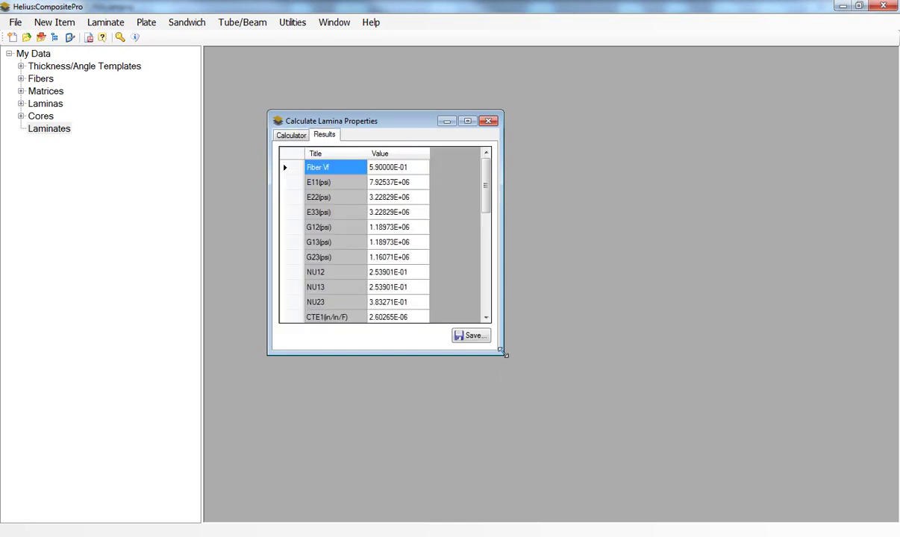
drag(503, 353, 587, 501)
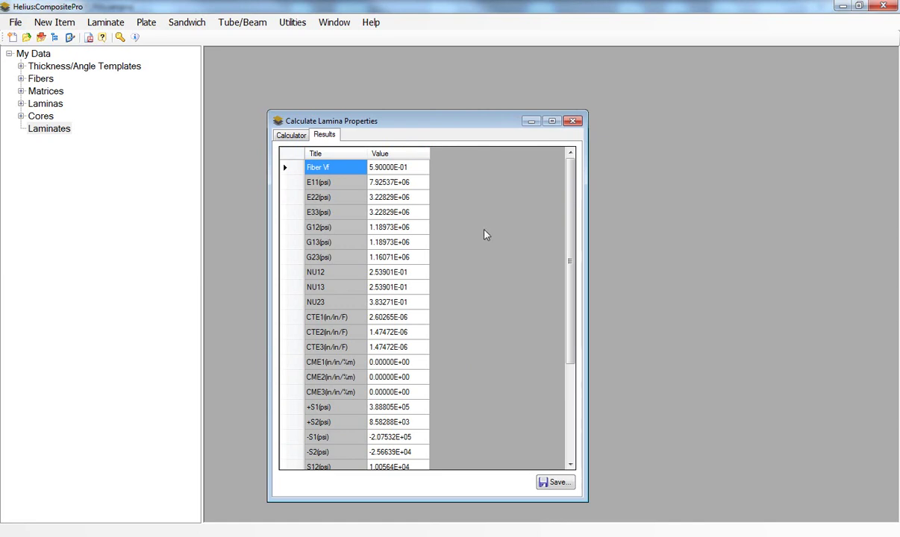
click(554, 482)
text(Glas)
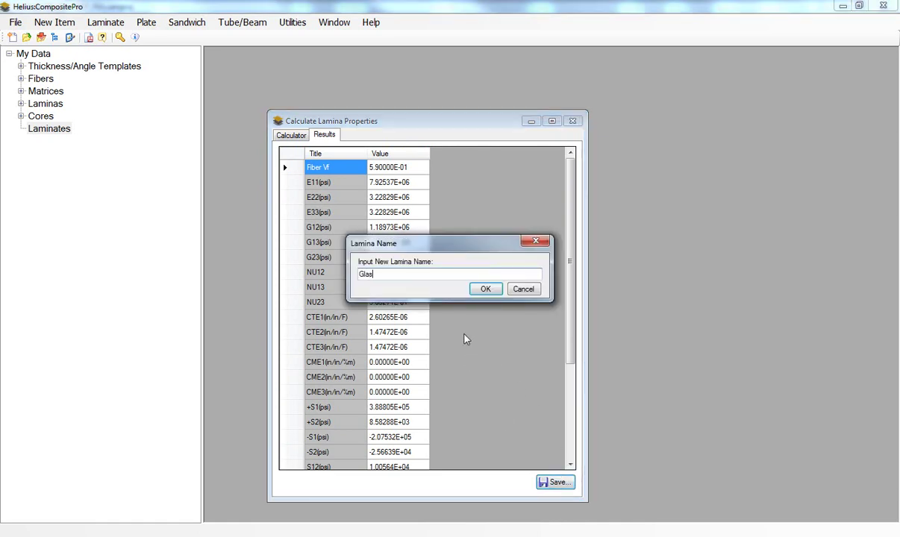
text(sEpoxyDemo)
click(484, 289)
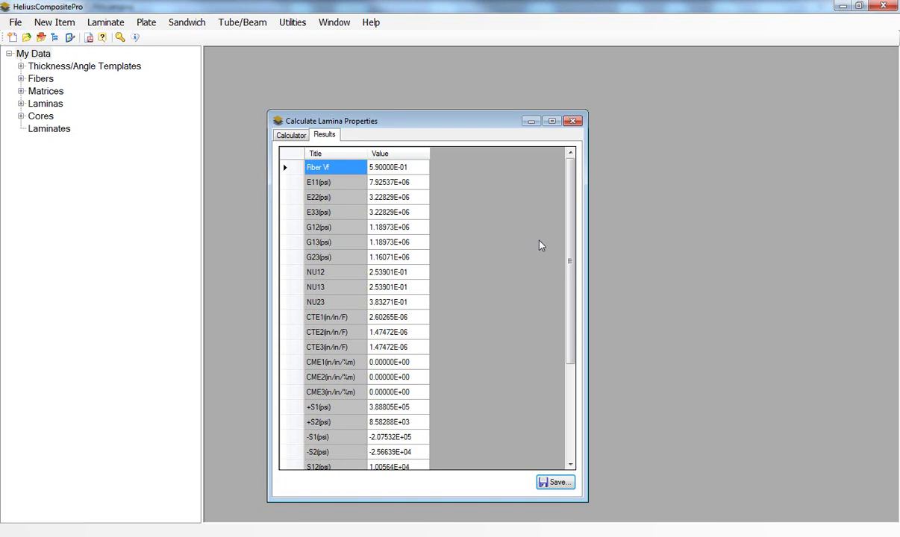
Fill the Laminate Engineering Props ply table from the last Glass_Epoxy template using GlassEpoxyDemo plies.
click(108, 24)
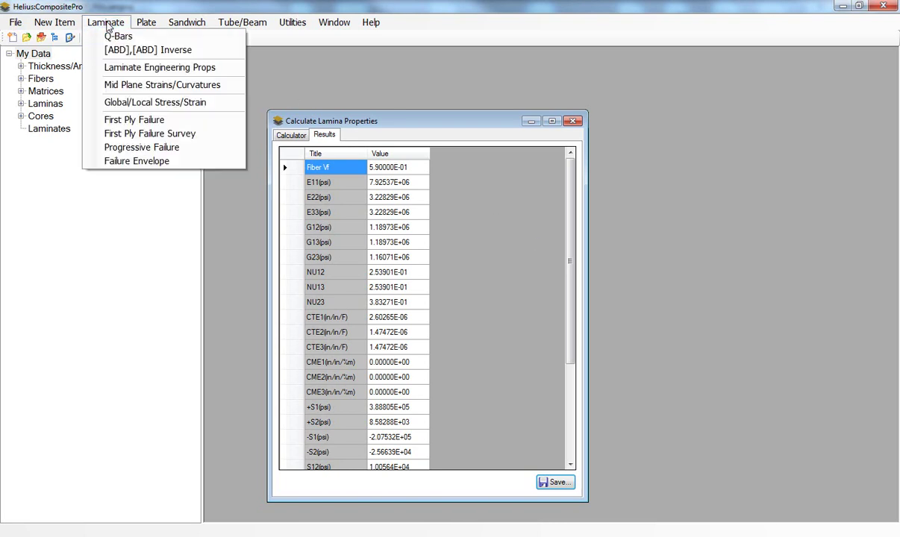
click(92, 69)
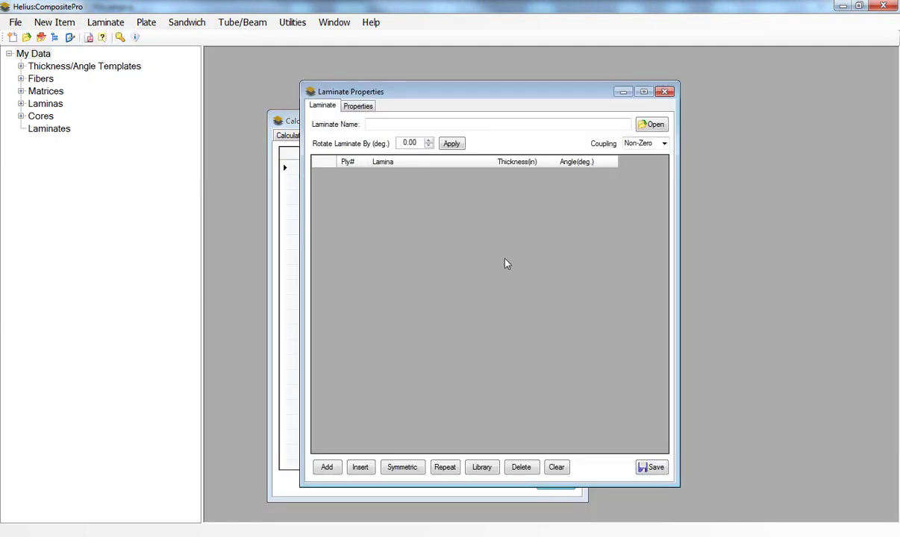
click(481, 468)
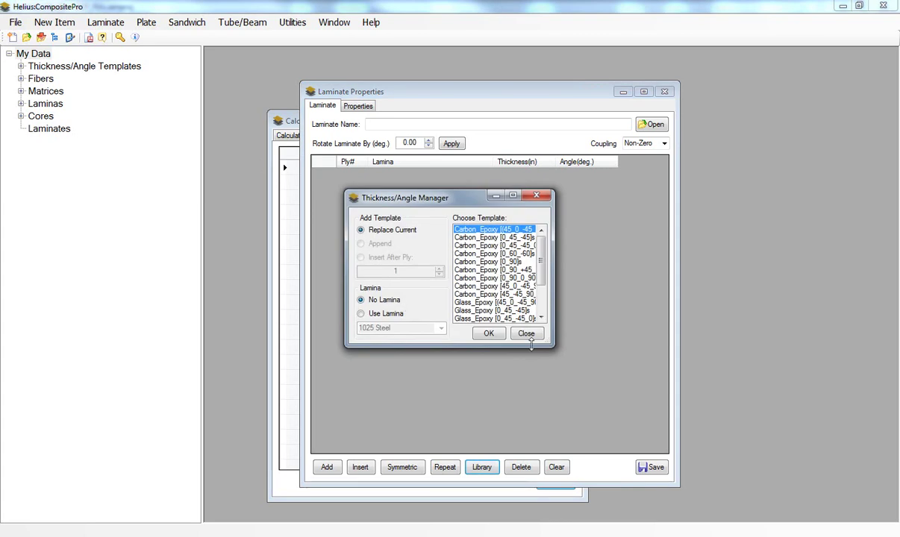
drag(553, 347, 694, 461)
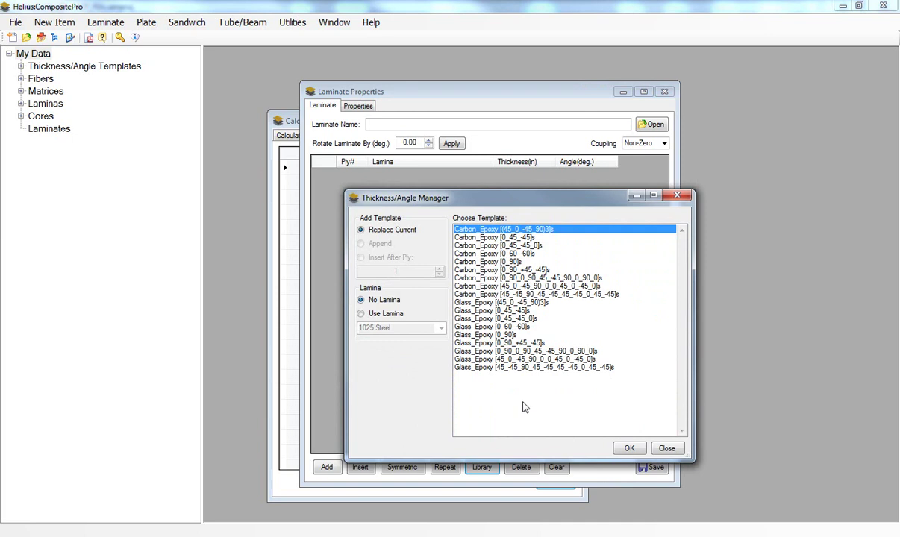
click(491, 368)
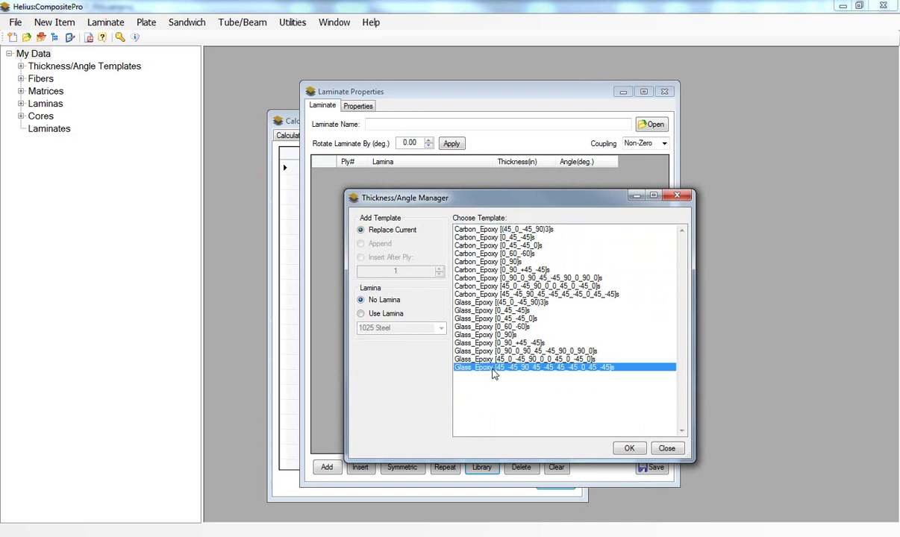
click(361, 314)
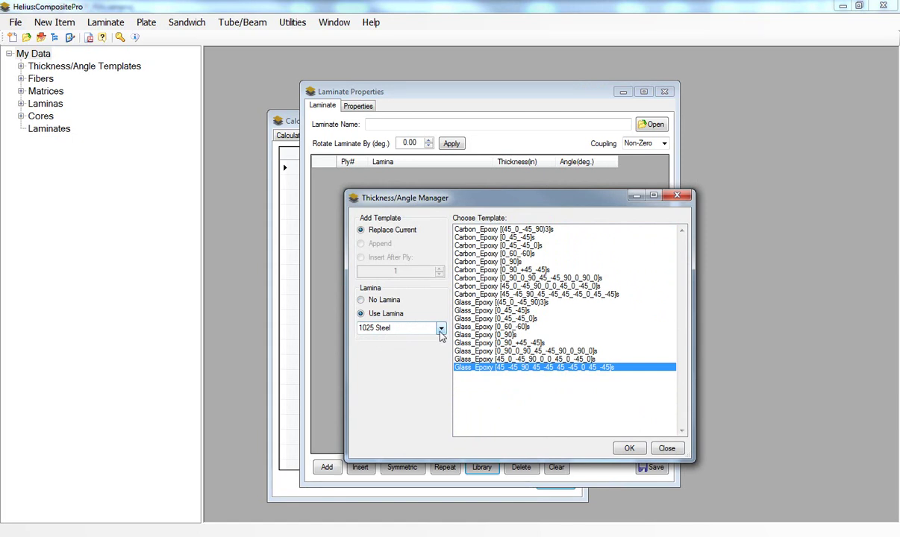
click(441, 329)
click(397, 409)
click(630, 448)
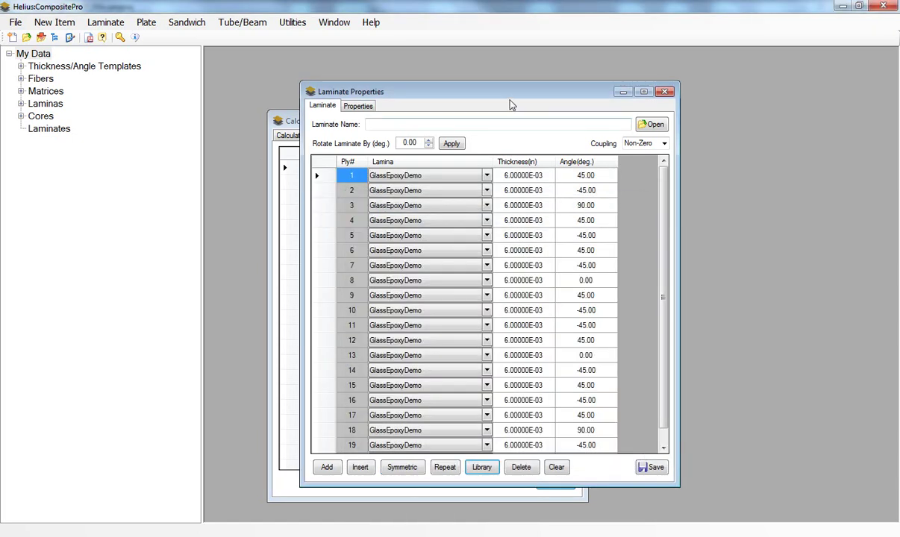
Name the 20-ply laminate LaminateDemo and switch to its Properties page.
drag(499, 91, 455, 60)
drag(634, 451, 718, 518)
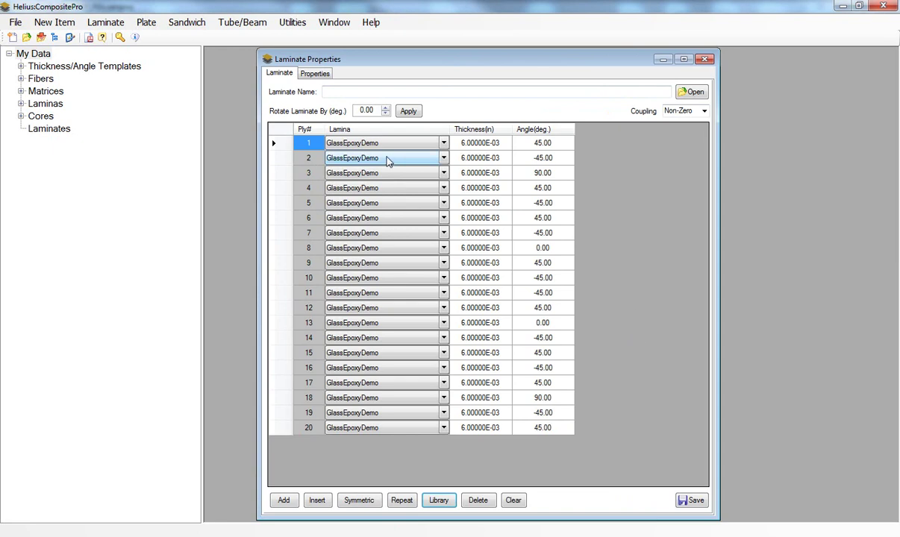
click(340, 91)
text(LaminateDemo)
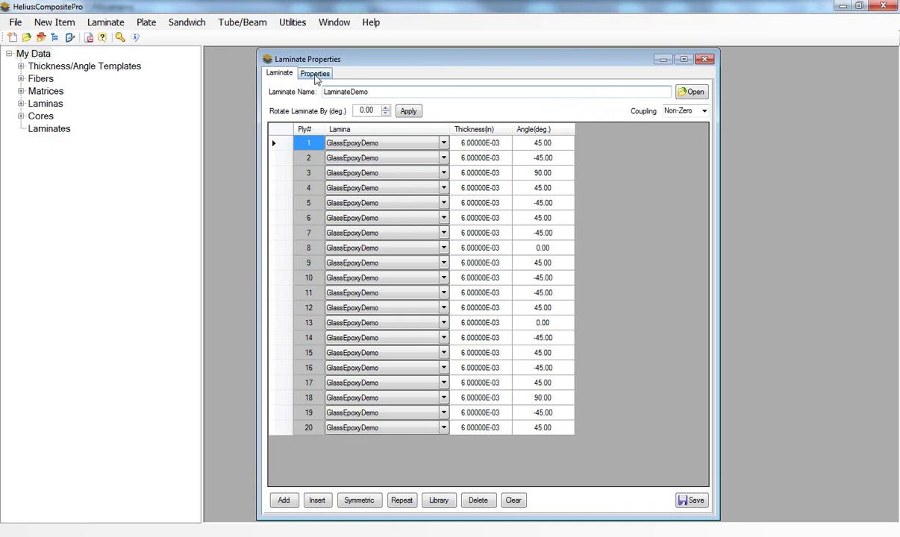
click(315, 74)
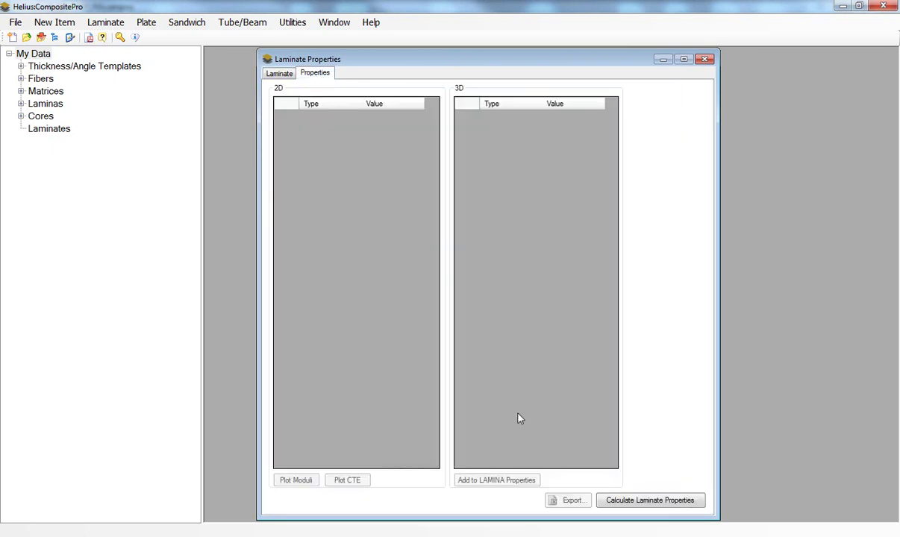
Calculate LaminateDemo's properties (Ex 4.00502E+06 psi, thickness 0.12 in) and refresh the Laminates tree.
click(605, 505)
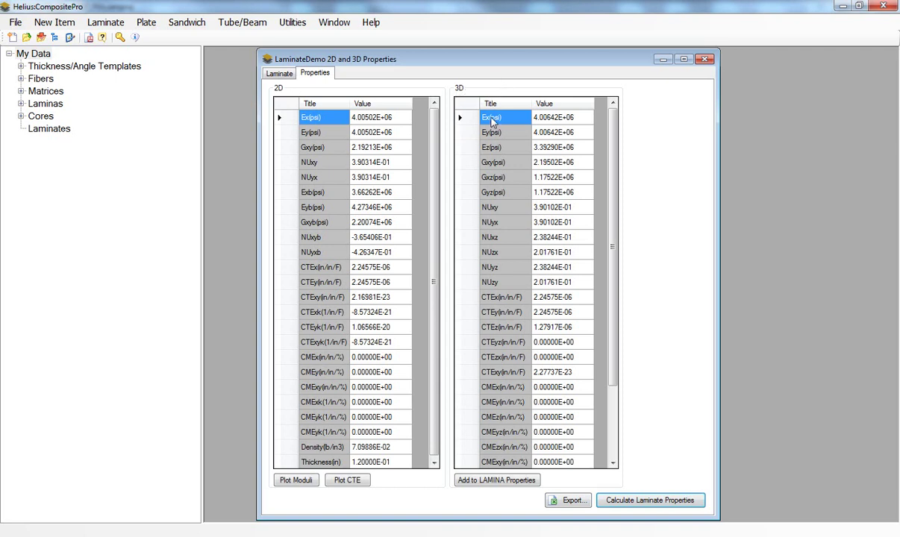
click(225, 109)
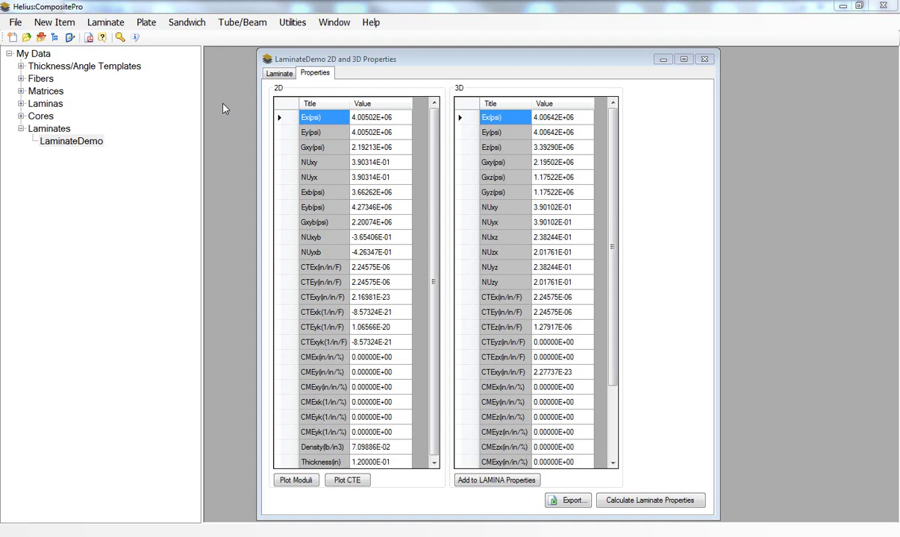
Start a Sandwich Stability analysis with LaminateDemo loaded and show the Sandwich Geometry tab.
click(181, 26)
click(195, 64)
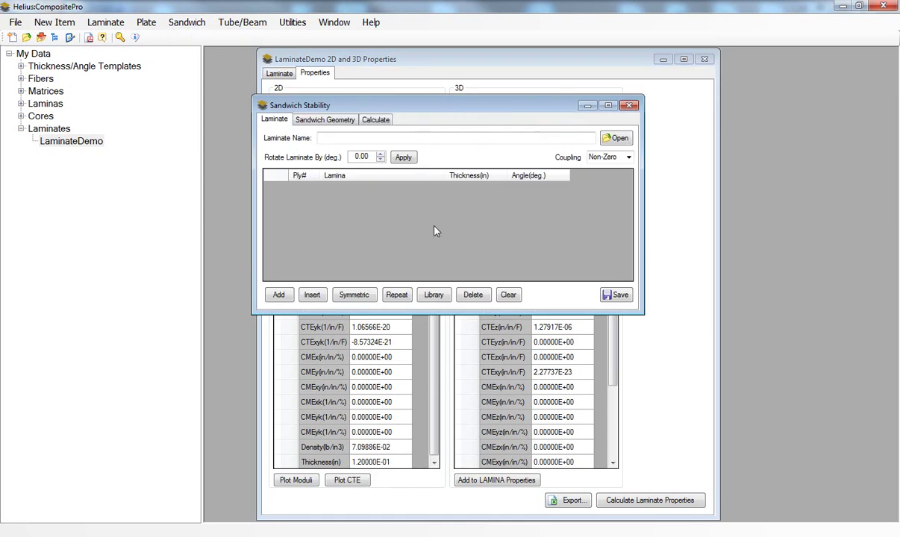
click(616, 138)
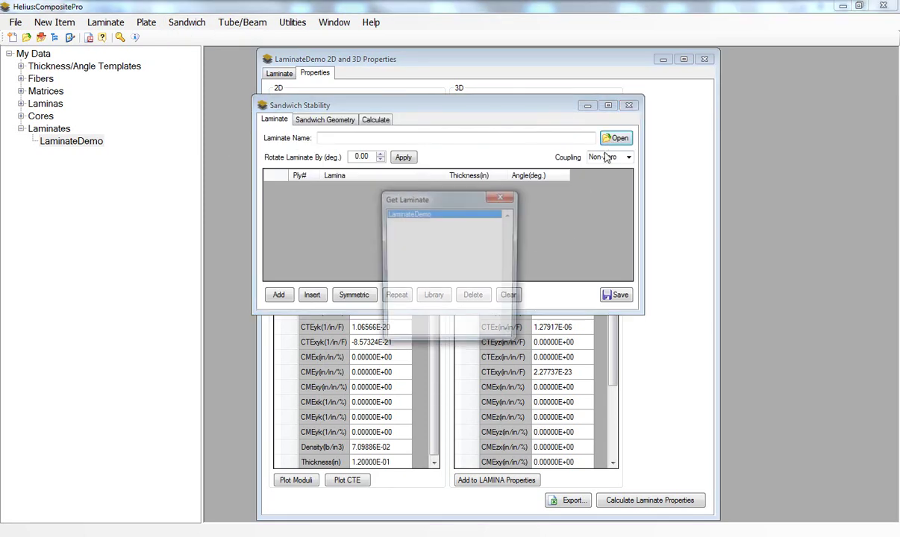
double_click(441, 216)
drag(644, 313, 819, 493)
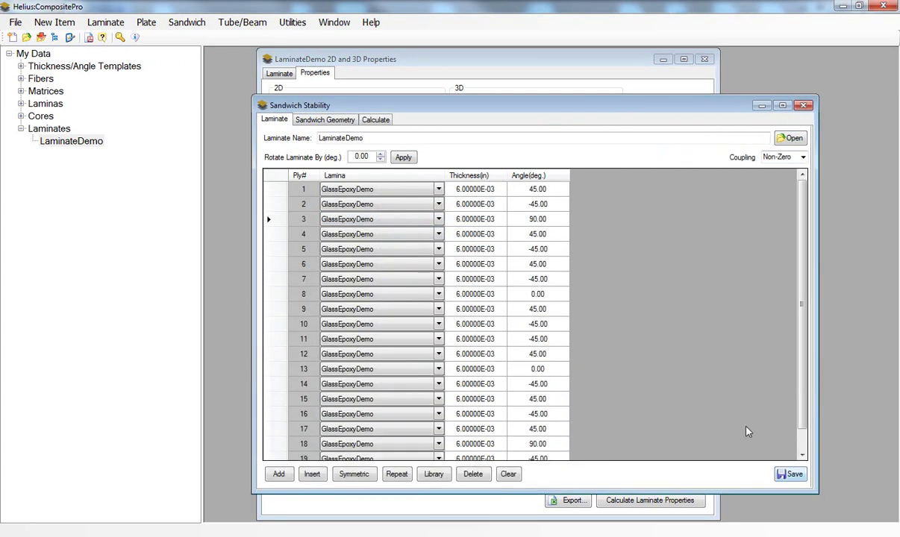
click(302, 122)
Enter panel width 25 in, length 40 in and core thickness 0.25 in.
click(366, 233)
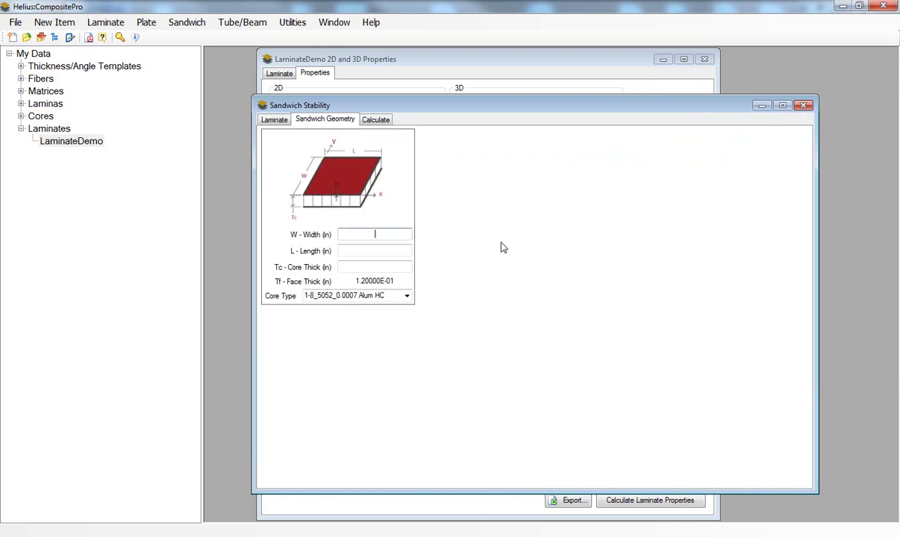
text(25)
click(405, 252)
text(40)
click(401, 266)
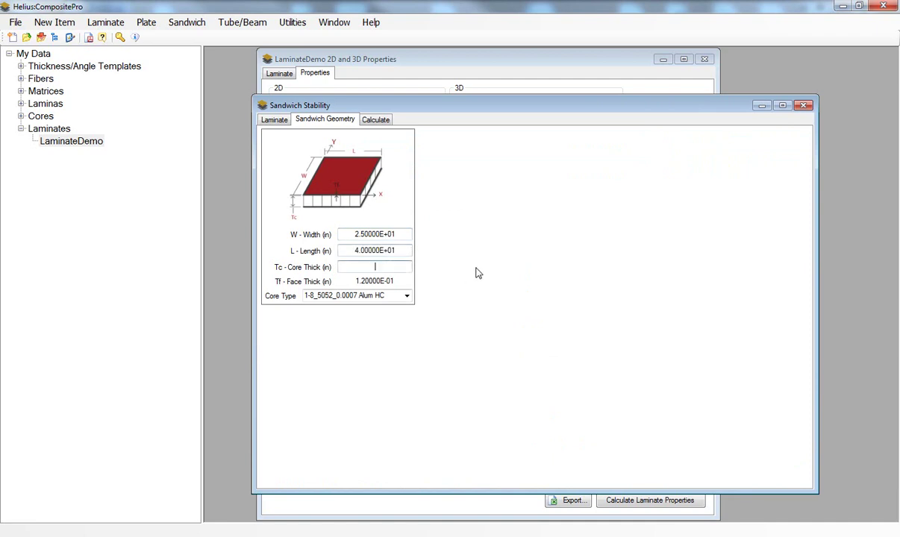
text(0.25)
Select 1-8_5052_0.0015 Alum HC as the core type.
click(407, 297)
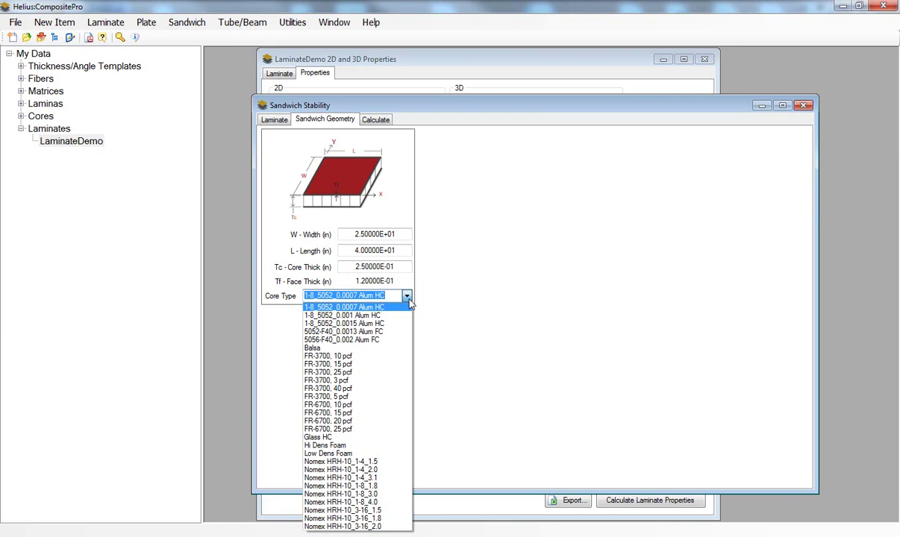
click(438, 302)
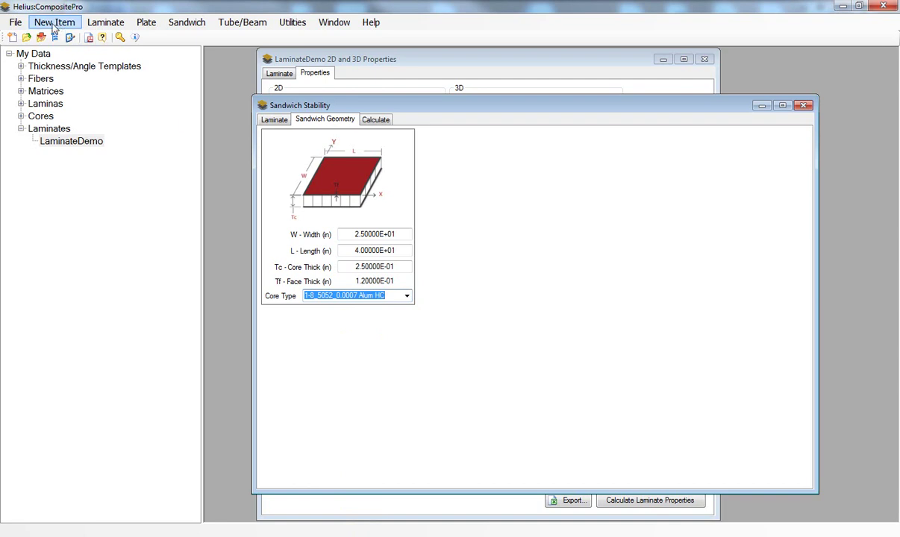
click(55, 24)
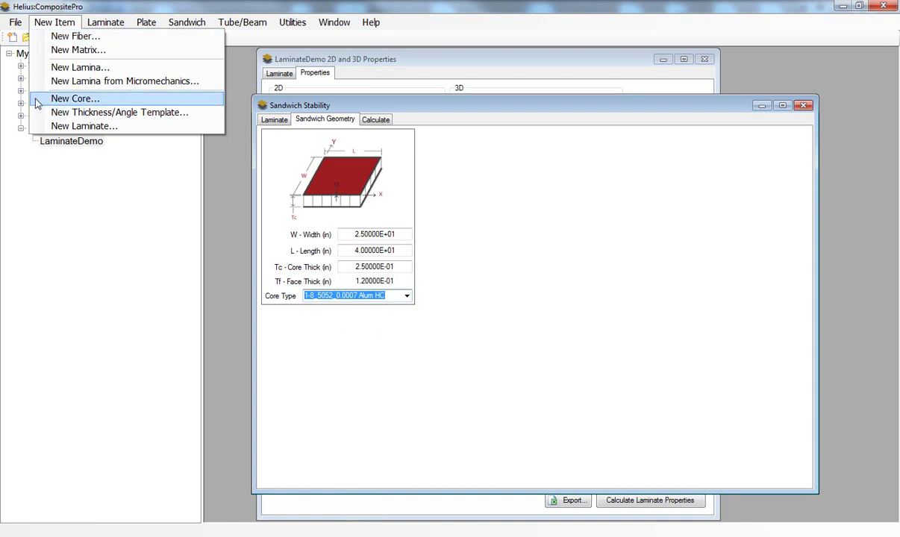
click(521, 271)
click(407, 297)
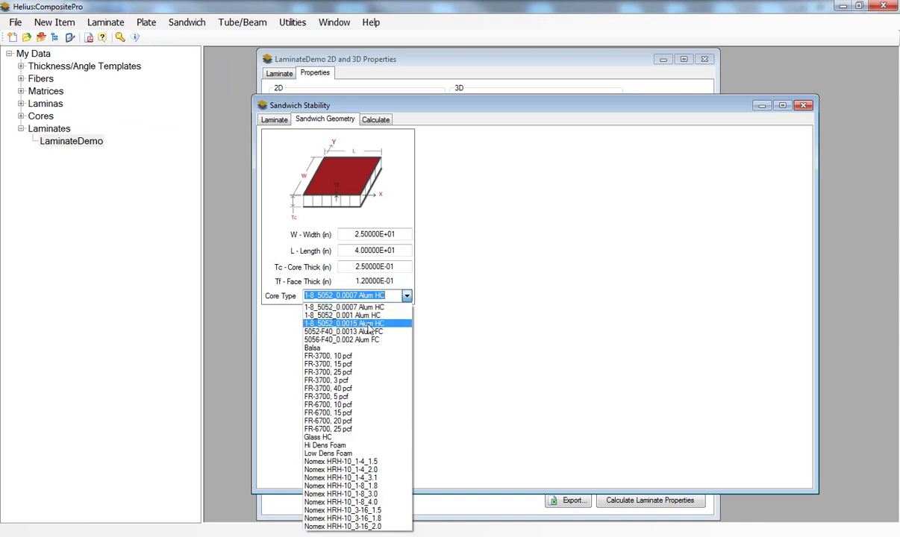
click(361, 323)
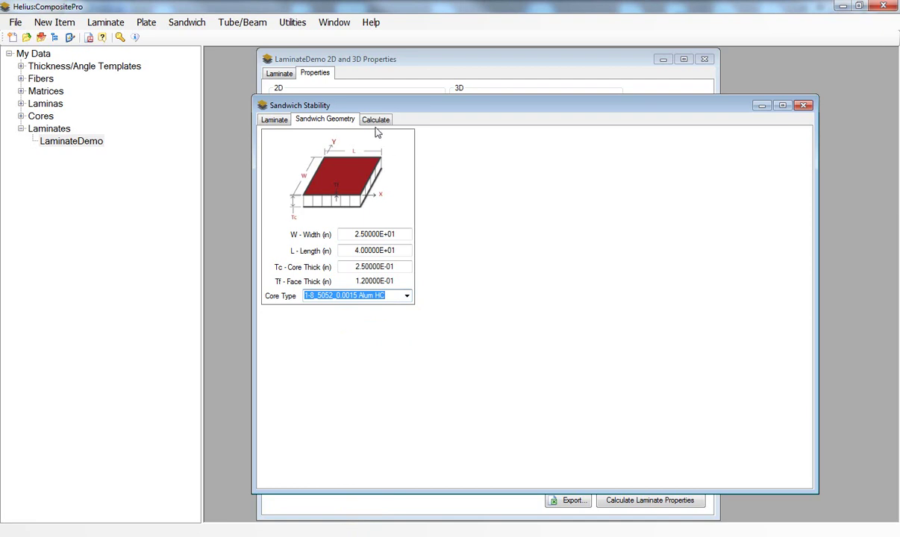
Set the Calculate tab's boundary condition to CCCC - All Edges Clamped.
click(376, 120)
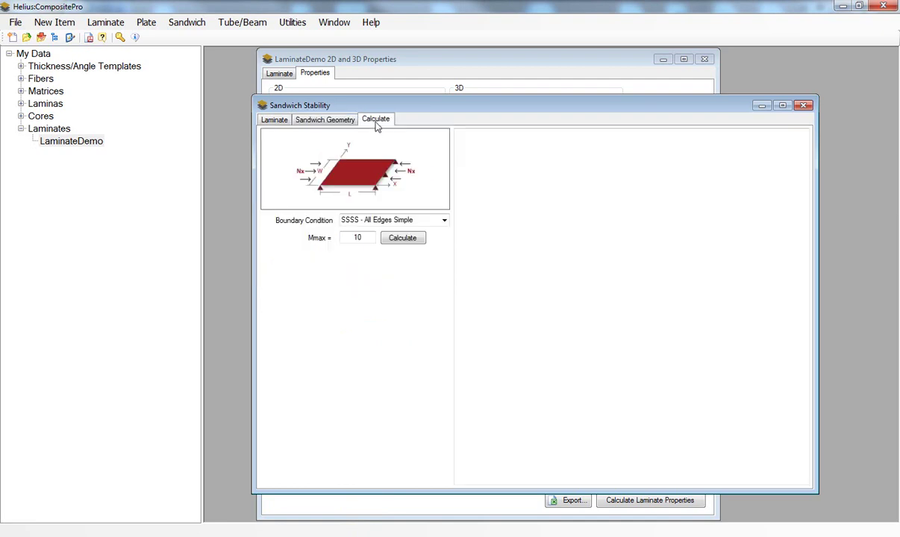
click(445, 222)
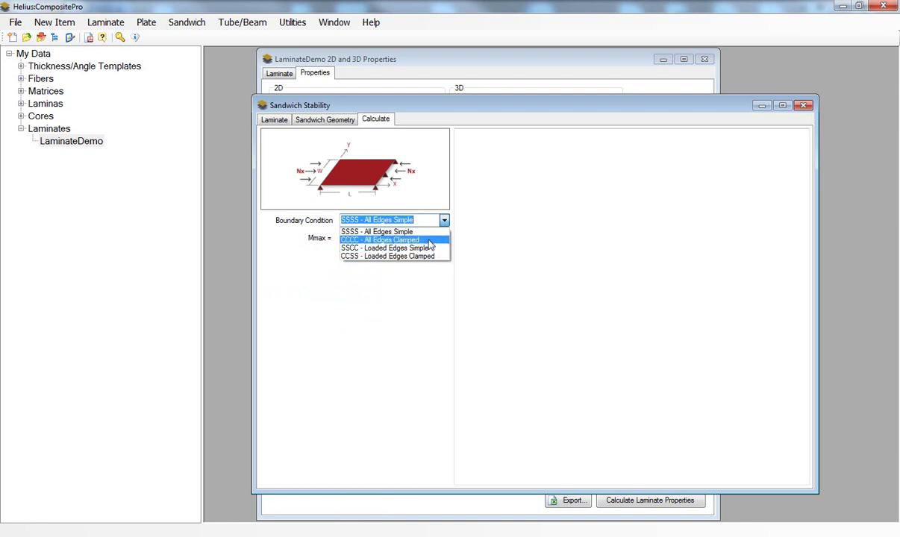
click(428, 241)
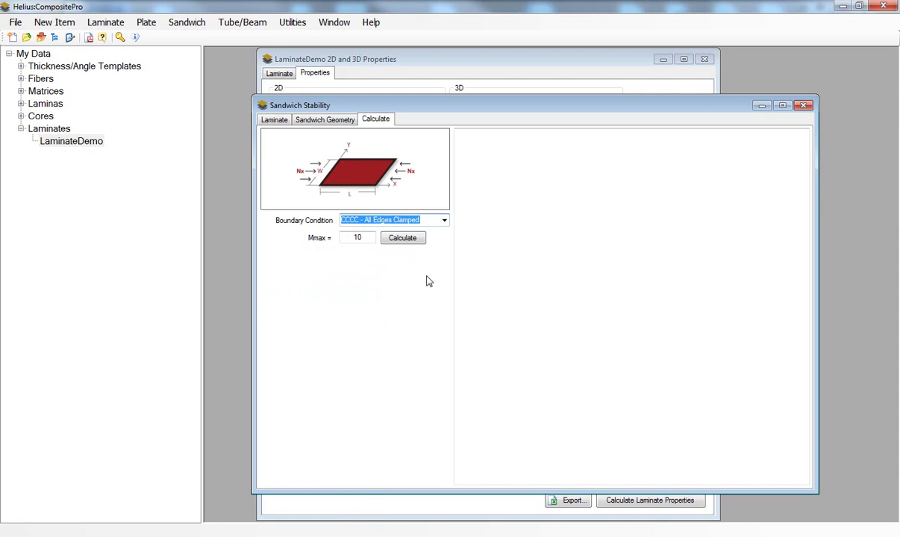
Run the stability calculation: critical m = 4, core shear -7.75276E+03 psi, wrinkling -1.07766E+05 psi.
click(387, 242)
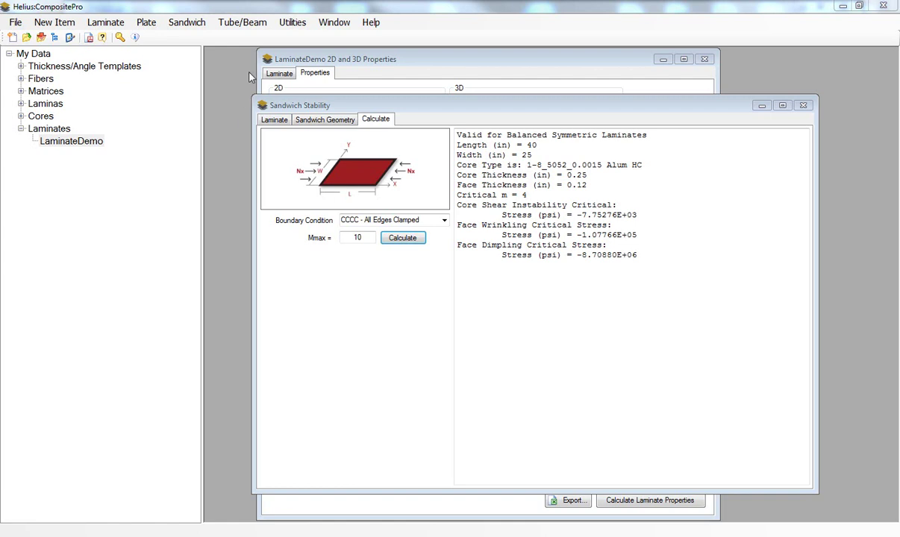
Launch Tube/Beam Column Stability with LaminateDemo loaded and show the Tube Geometry tab.
click(235, 24)
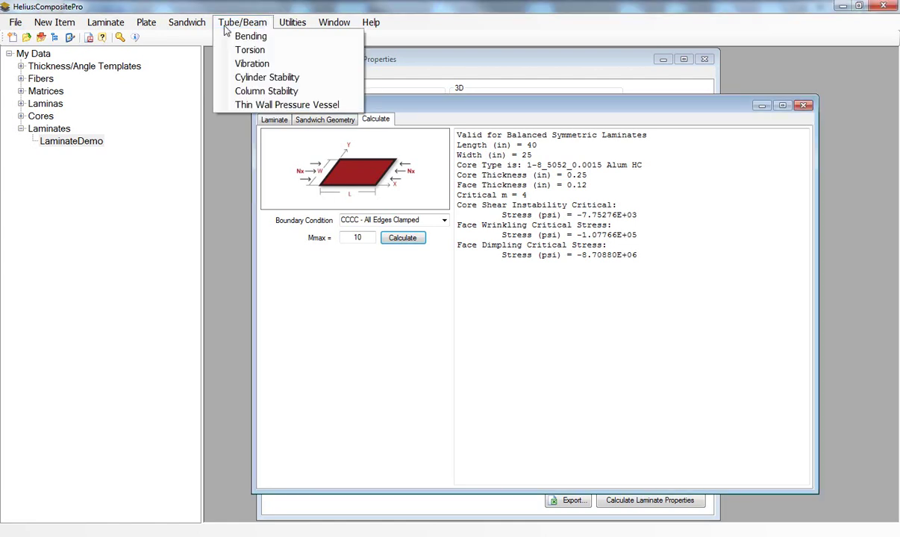
click(216, 91)
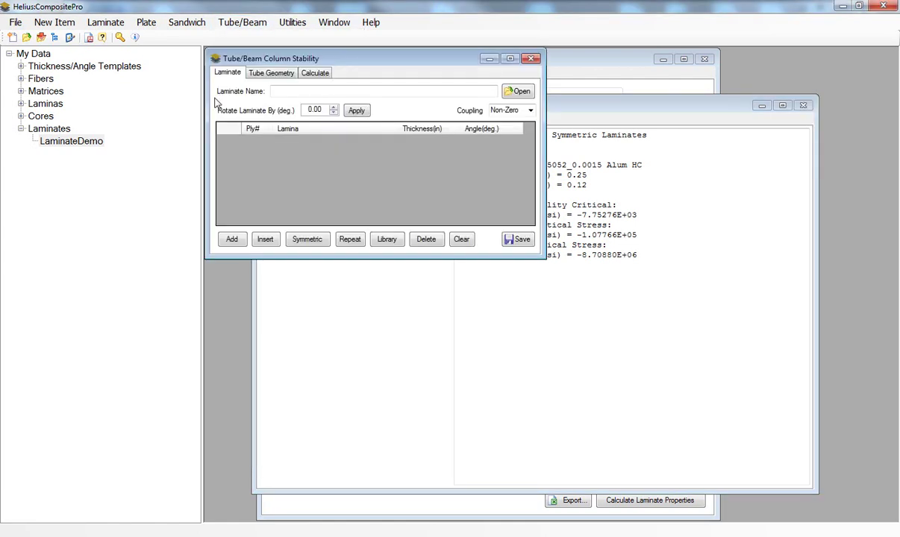
click(515, 91)
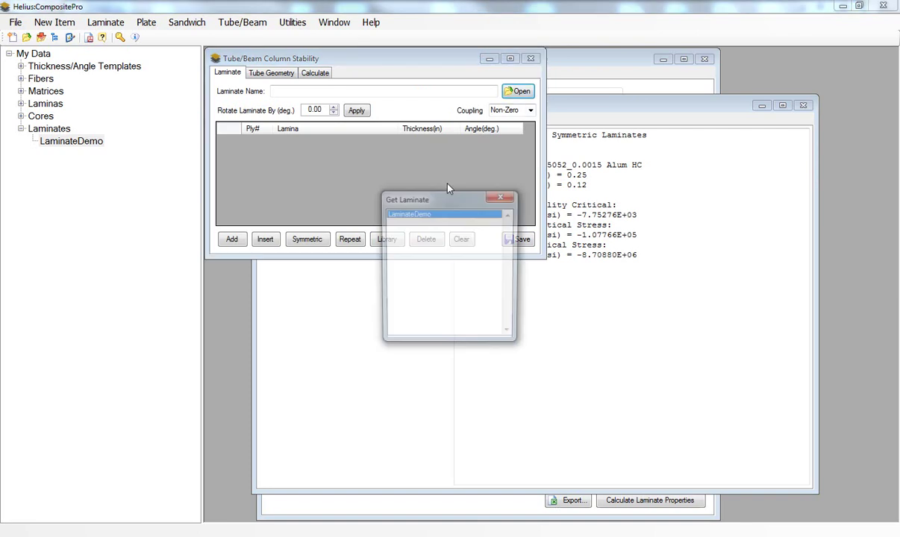
double_click(423, 216)
drag(543, 306, 761, 439)
click(271, 72)
Make the column a C-section with width 2 and height 2, and list its section properties (Ix 6.19904E-01 in^4).
click(322, 176)
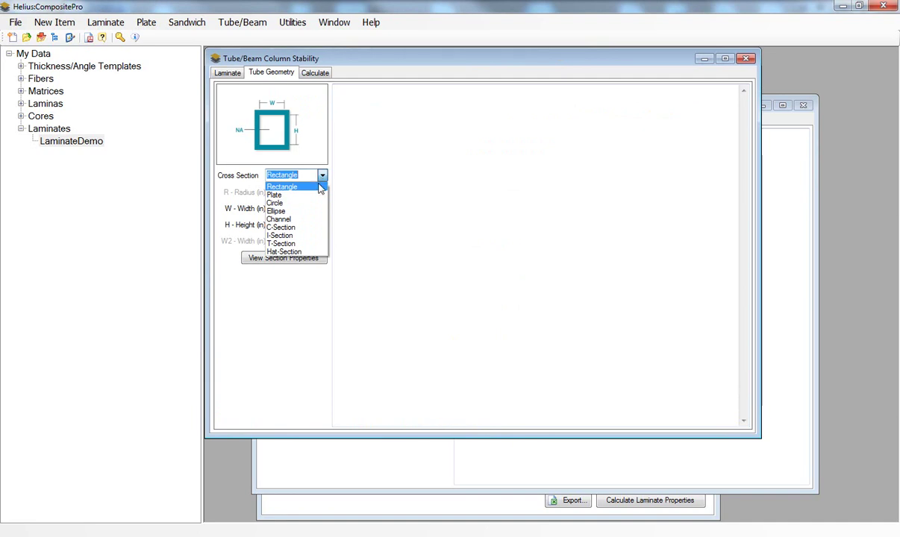
click(295, 227)
click(291, 208)
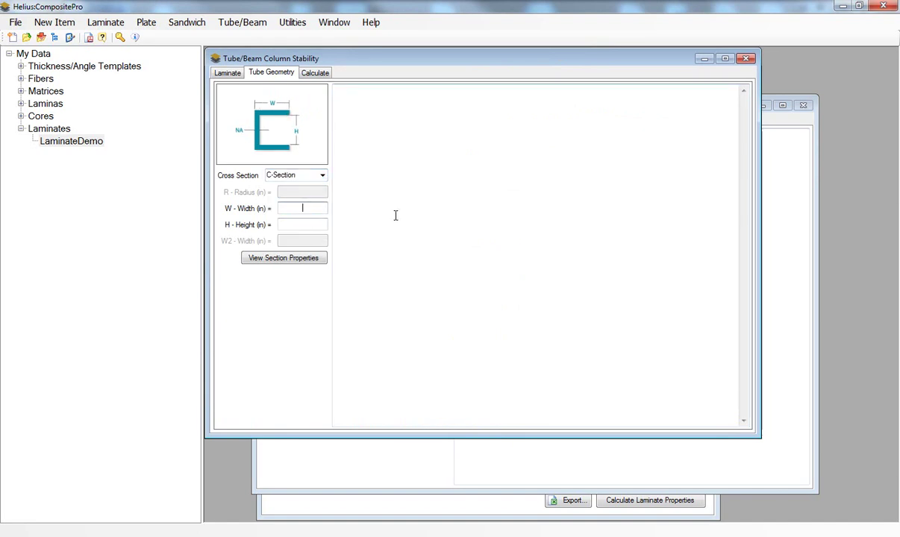
text(2)
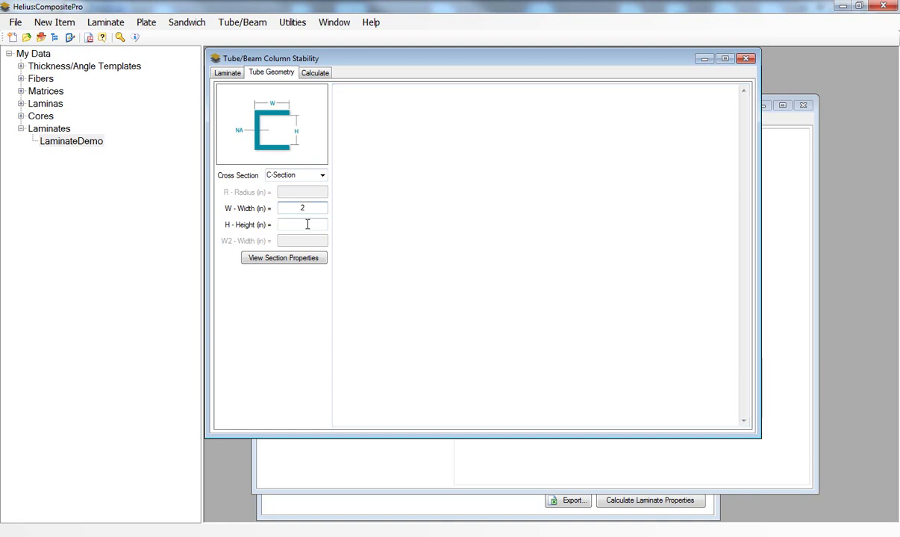
click(304, 224)
text(2)
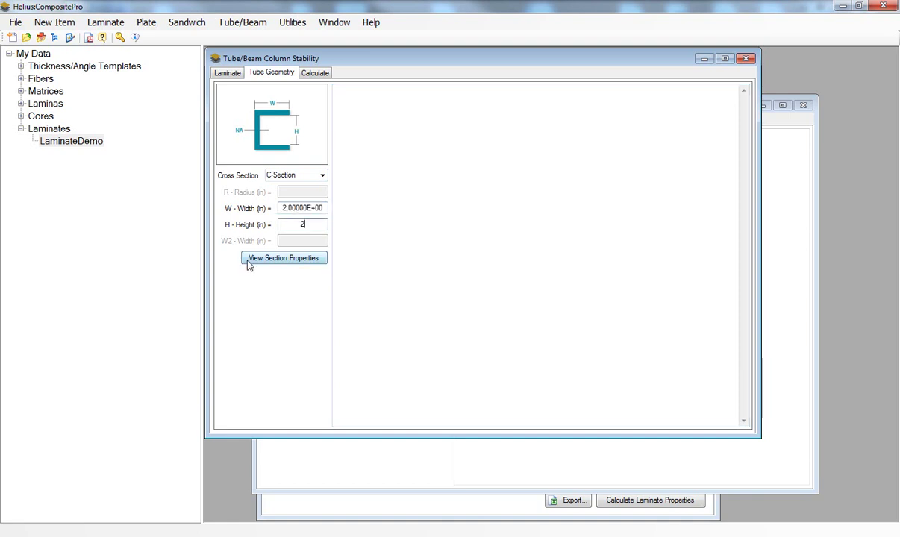
click(248, 259)
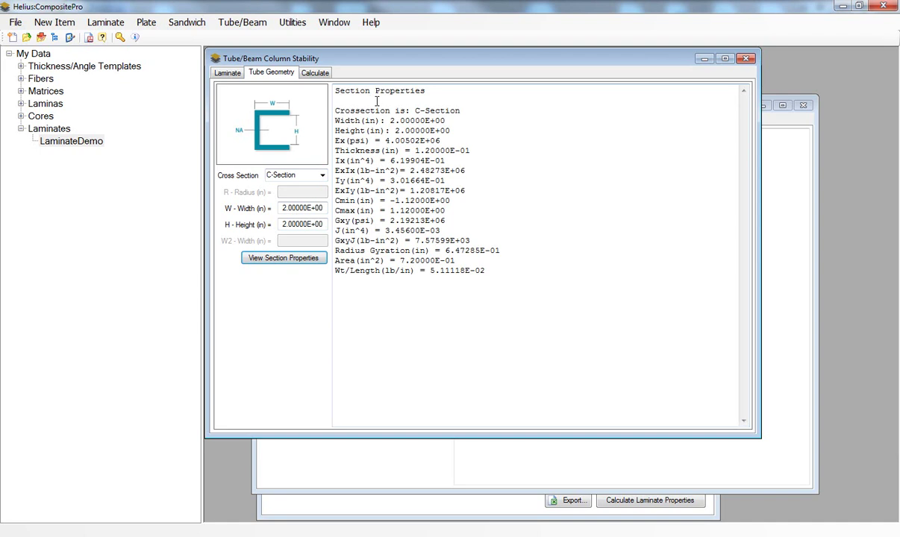
Calculate buckling for a 60 in Point/Fixed-Simple column, giving critical load 1.39534E+04 lb.
click(314, 74)
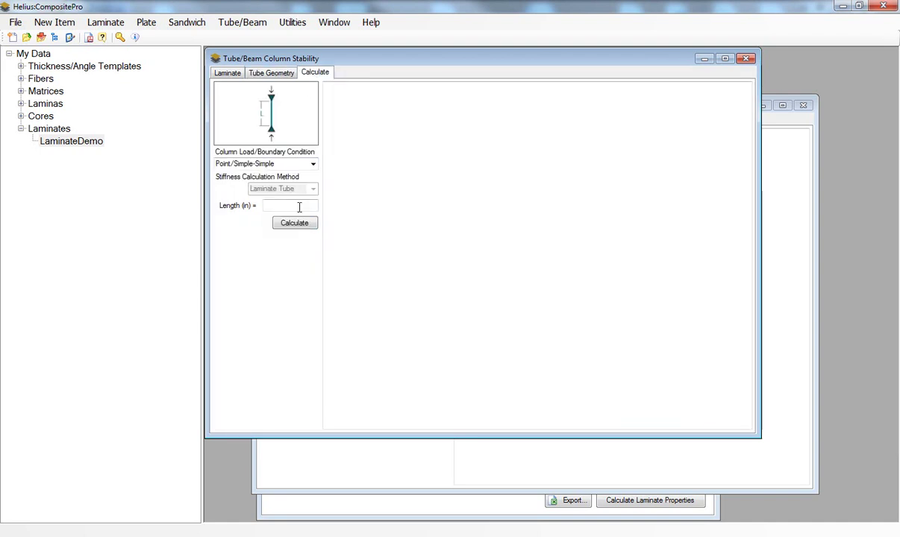
click(313, 164)
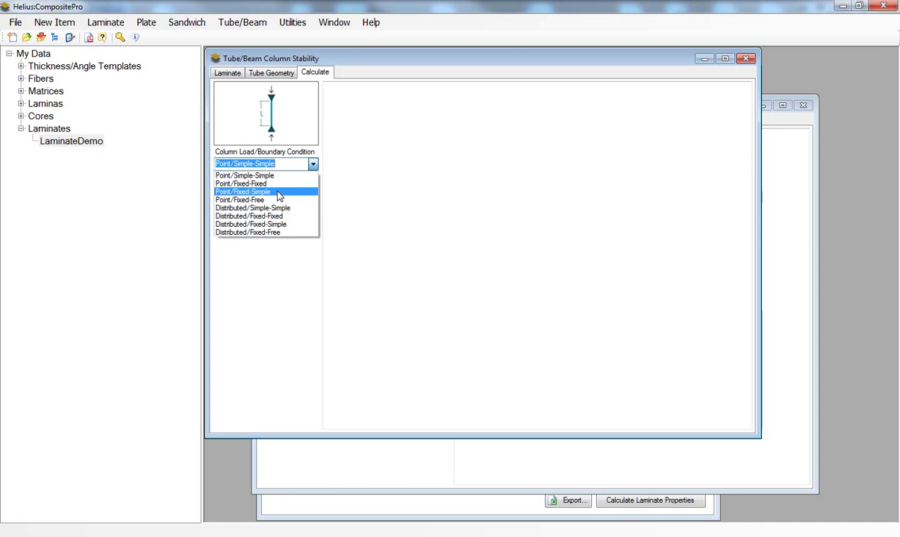
click(261, 192)
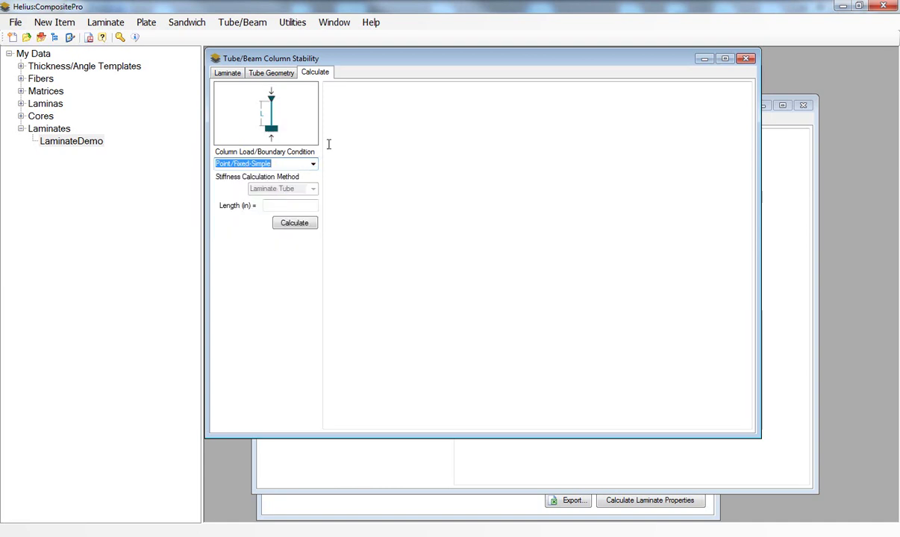
click(288, 205)
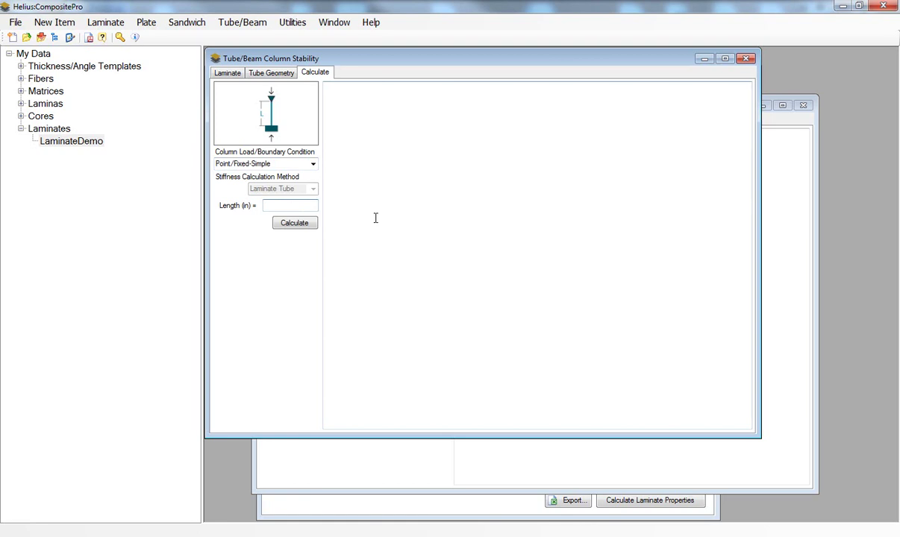
text(60)
click(279, 225)
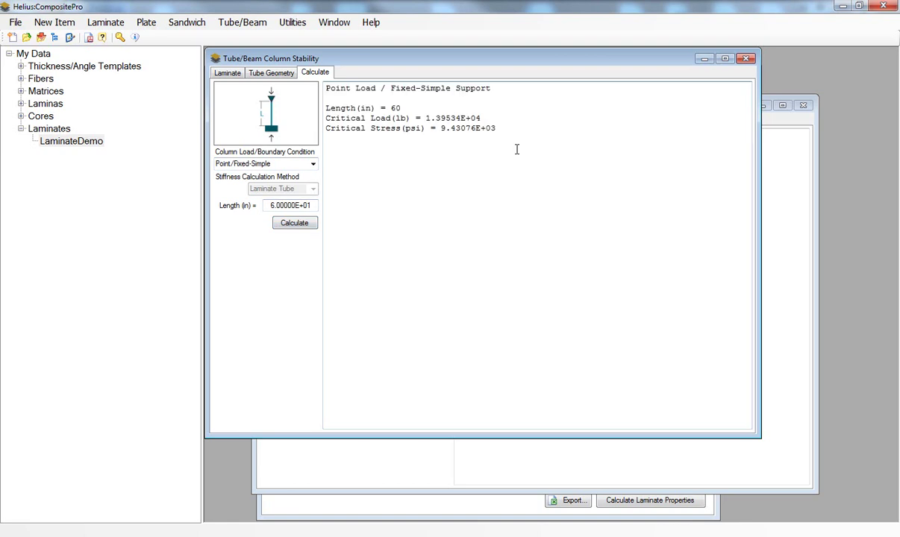